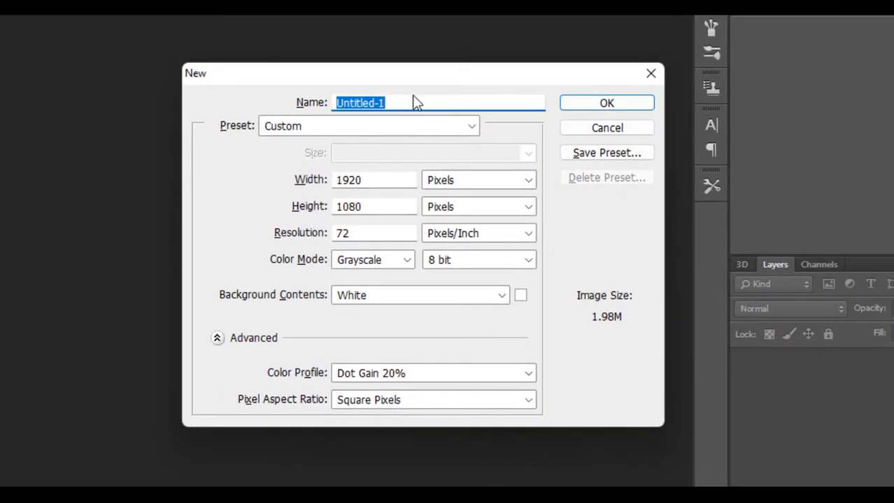
Step: Create the new grayscale document with the name Tutorial_92 and unlock its Background layer
type("Tutorial")
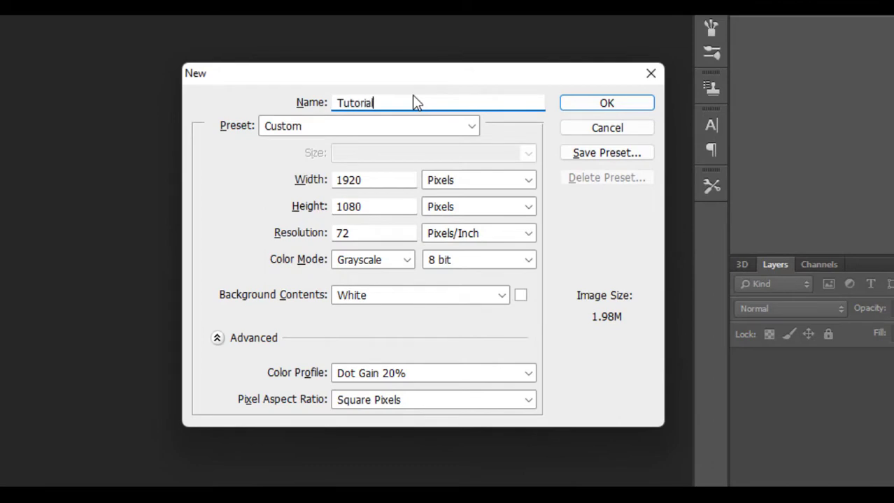
type("_92")
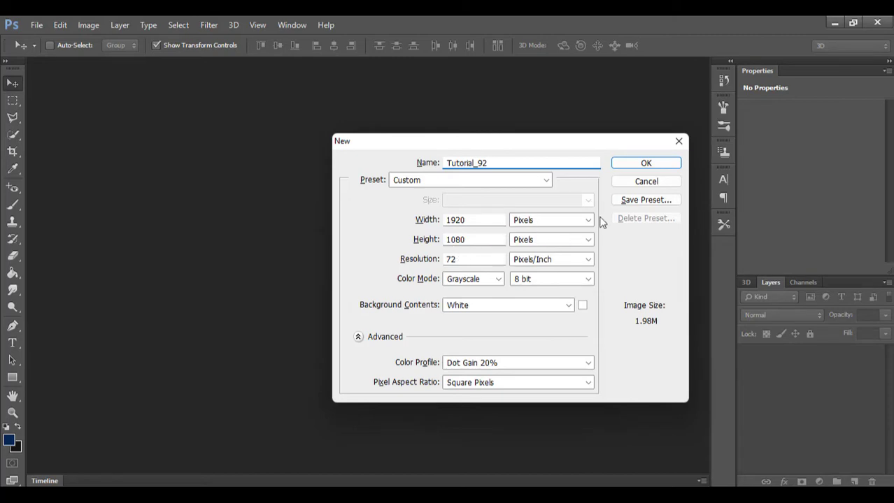
left_click(649, 165)
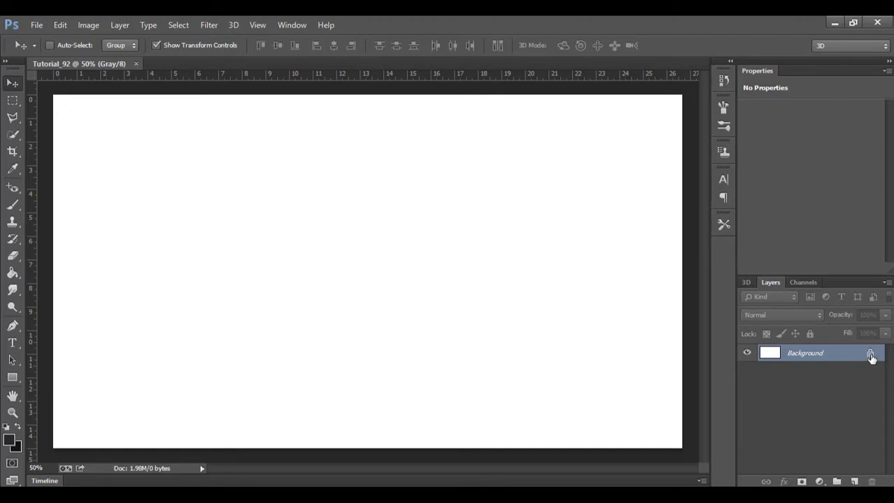
left_click(869, 355)
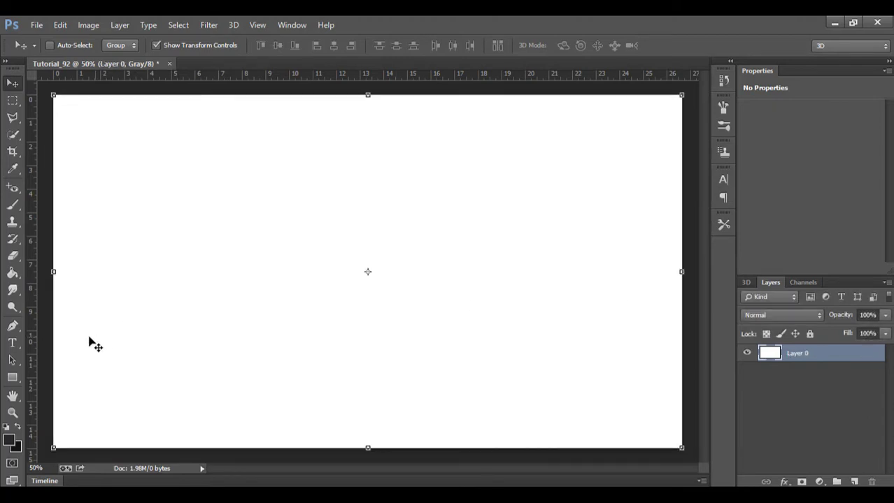
Step: Add the text "Hello World!" in the upper part of the canvas with the Type tool
left_click(11, 342)
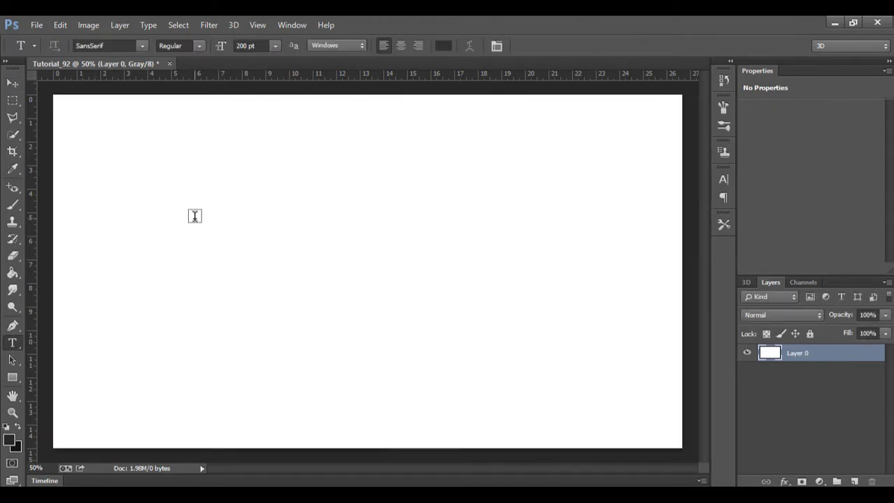
left_click(198, 217)
type("He")
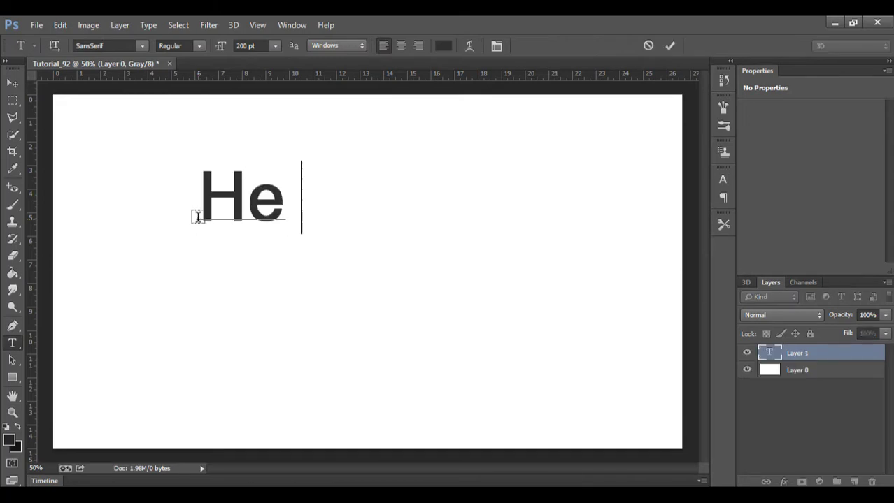
type("llo Wor")
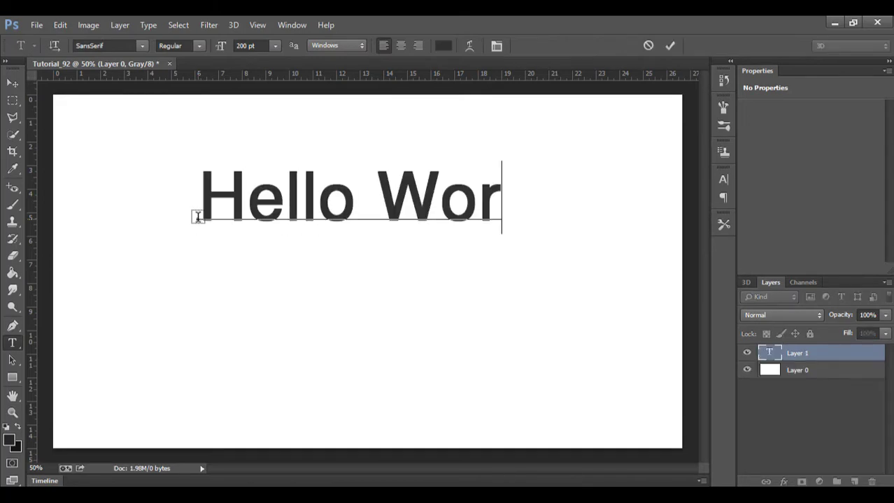
type("ld!")
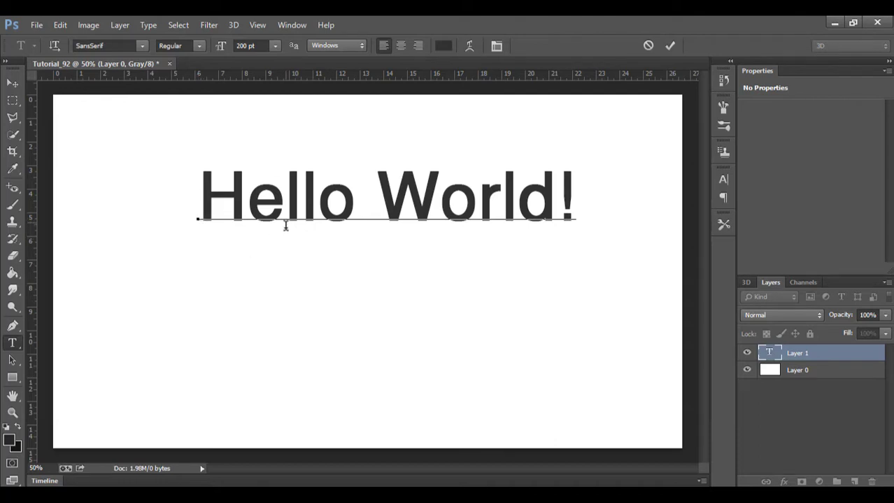
Step: Try to recolour the whole "Hello World!" text with a bright orange-red of hue 14°
left_click_drag(207, 198, 612, 213)
left_click(443, 48)
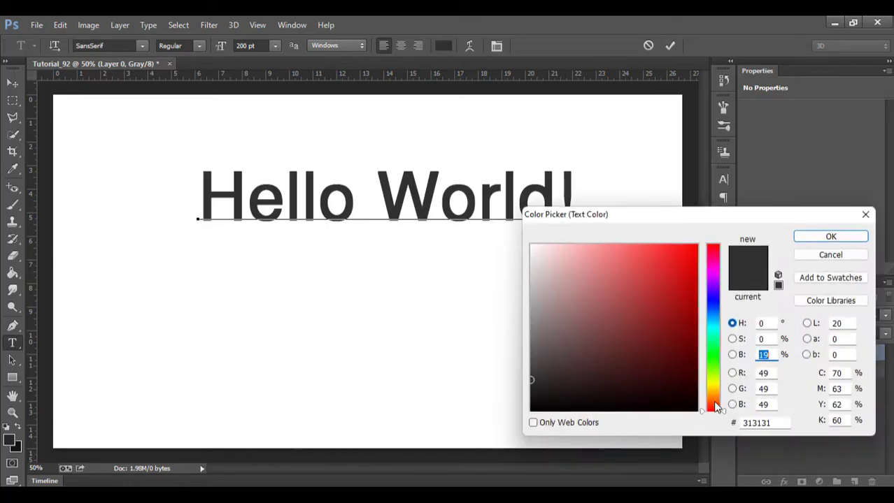
left_click(714, 403)
left_click(674, 274)
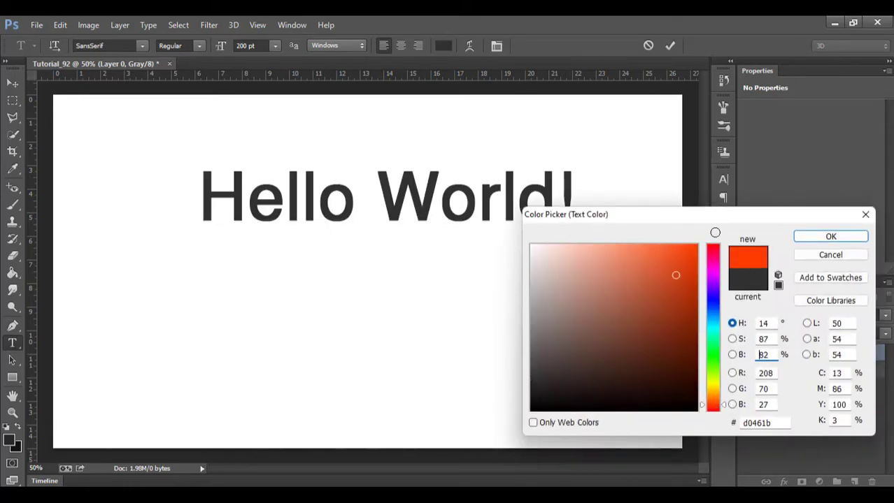
left_click(697, 244)
left_click(788, 241)
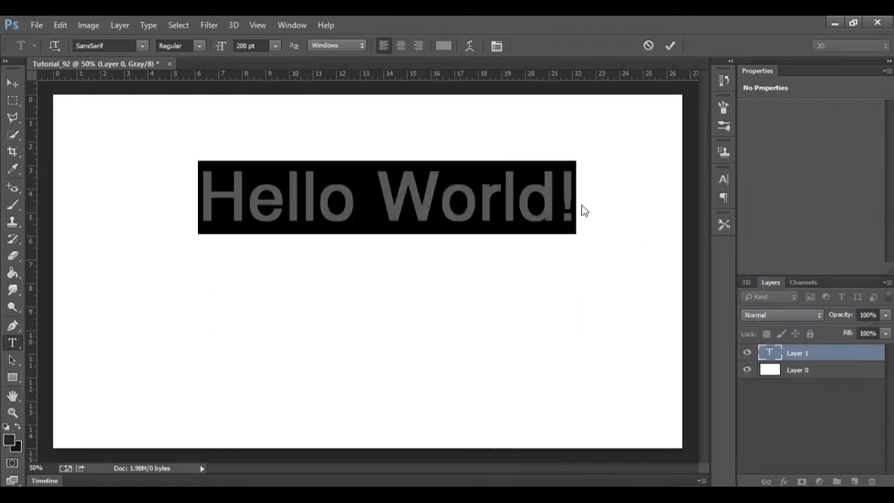
Step: Try to recolour the whole "Hello World!" text with the bright green 1bff03
left_click(580, 201)
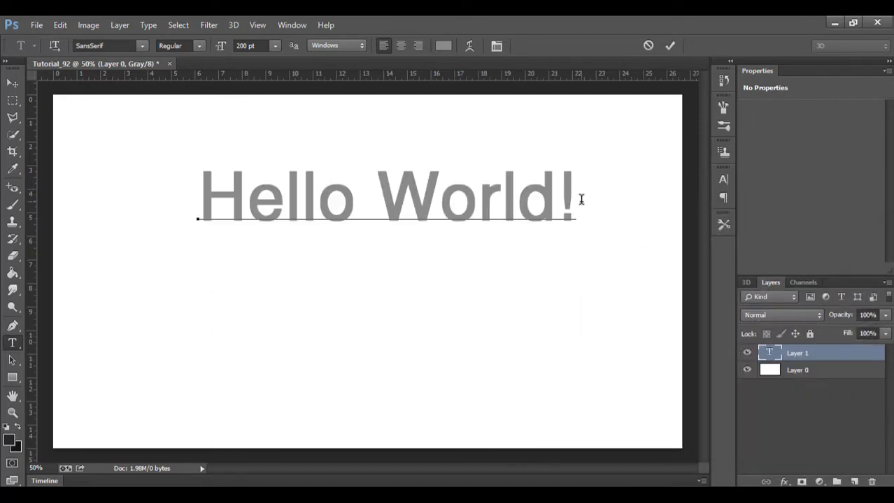
left_click_drag(579, 201, 196, 203)
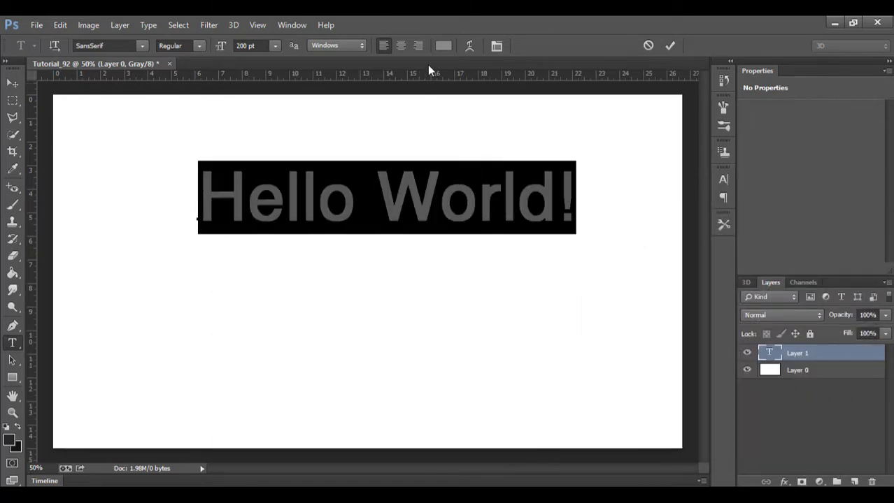
left_click(444, 46)
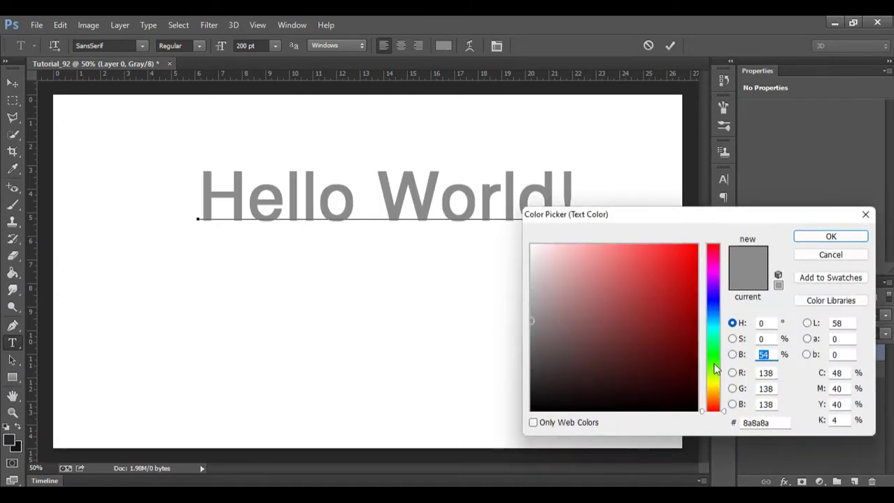
left_click_drag(715, 369, 711, 357)
left_click(671, 285)
left_click(694, 246)
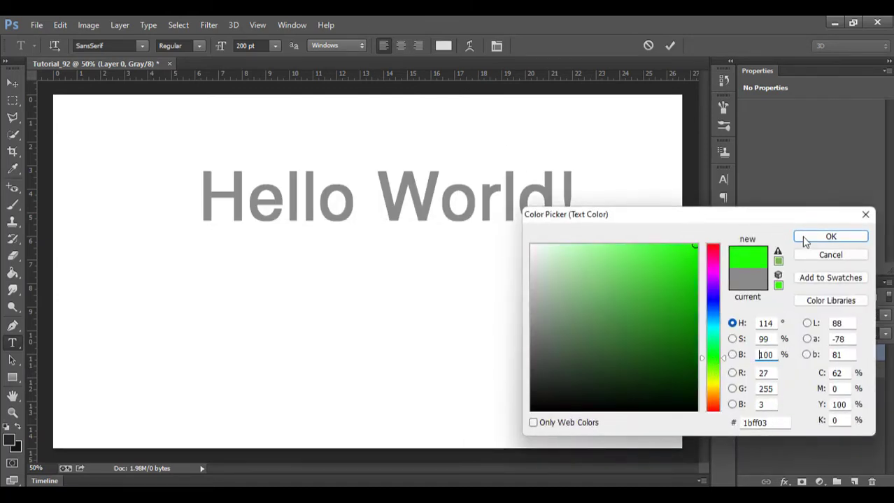
left_click(805, 238)
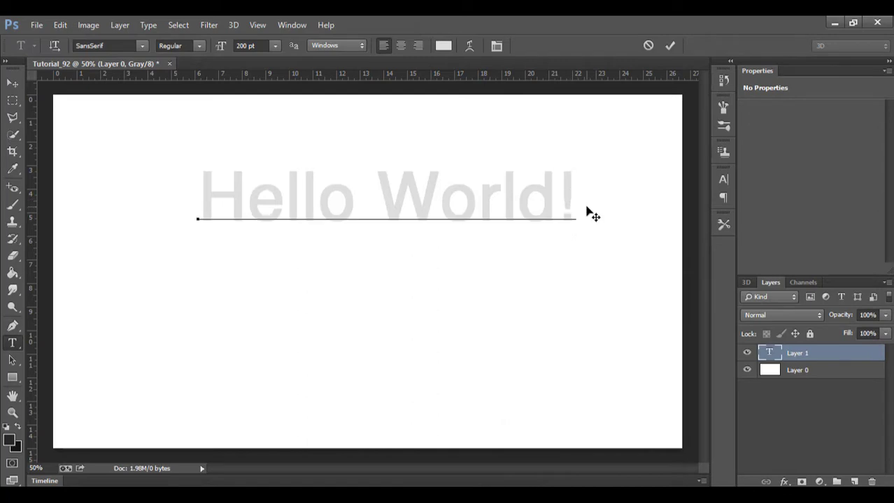
Step: Set the colour of the whole "Hello World!" text to a fully saturated blue and commit the text edit
left_click_drag(575, 199, 152, 200)
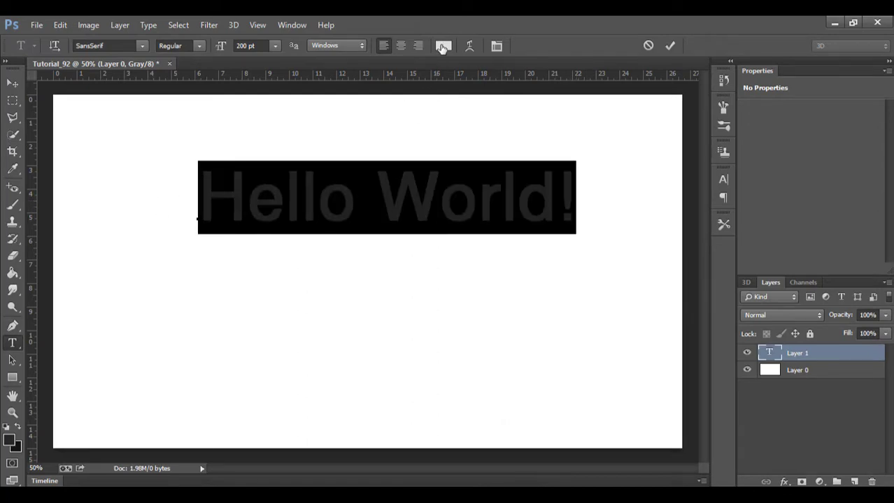
left_click(443, 46)
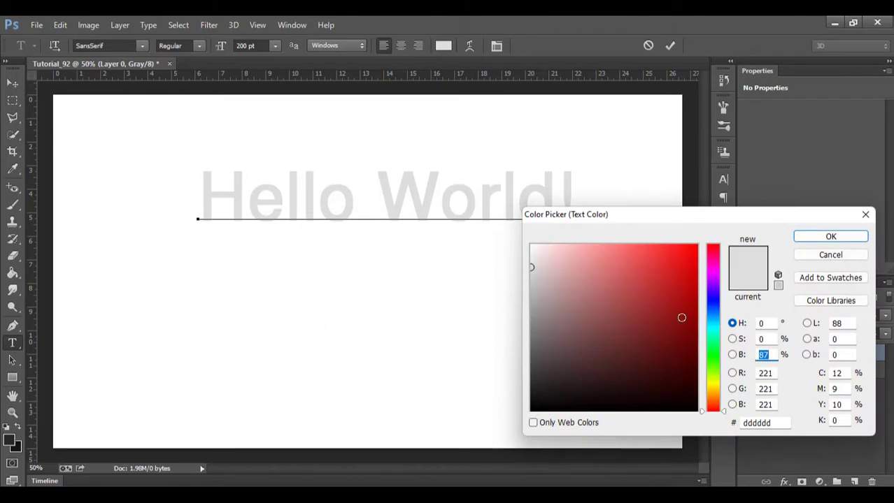
left_click(717, 306)
left_click_drag(685, 251, 696, 244)
left_click(829, 237)
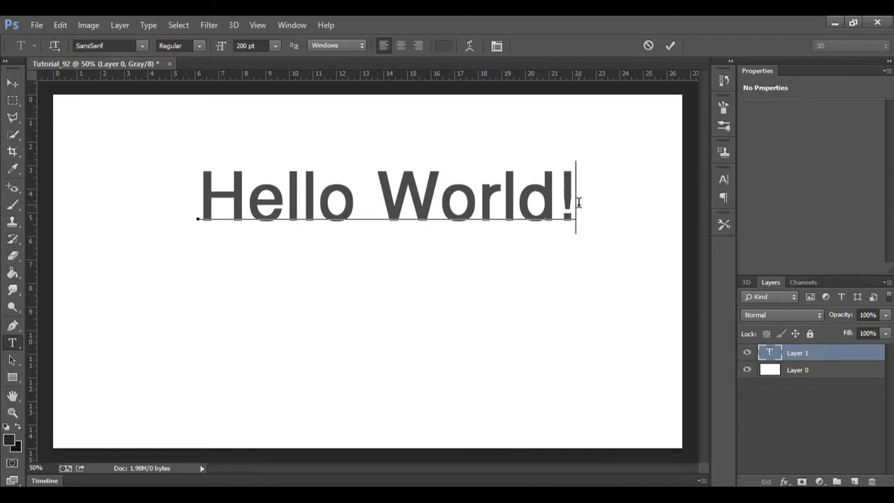
left_click(669, 46)
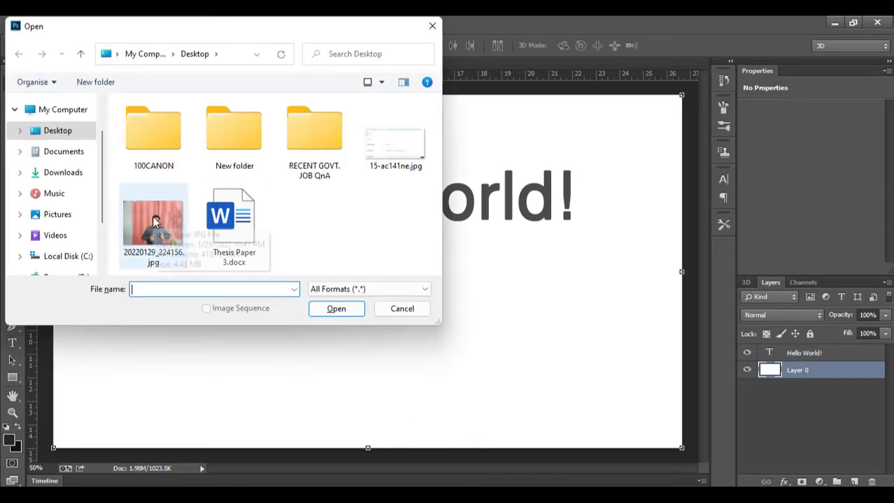
Step: Open the photo 20220129_224156.jpg from the Desktop and unlock its Background layer
left_click(153, 224)
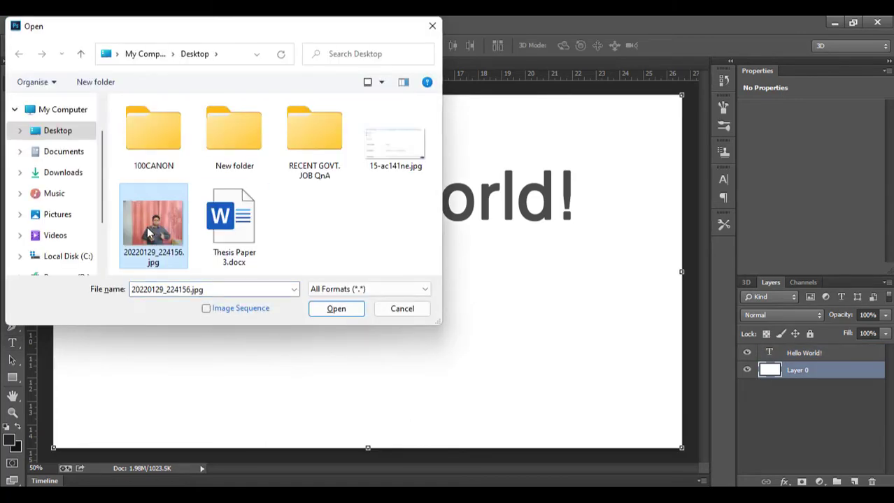
left_click(340, 313)
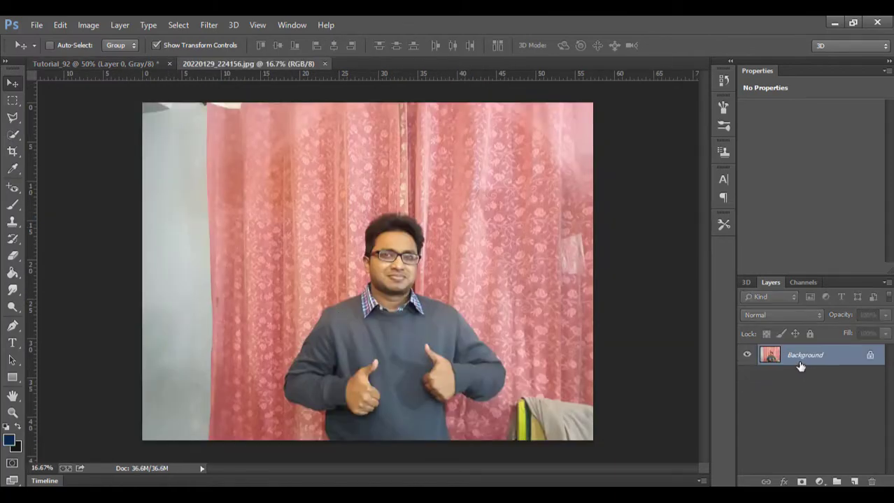
left_click(870, 357)
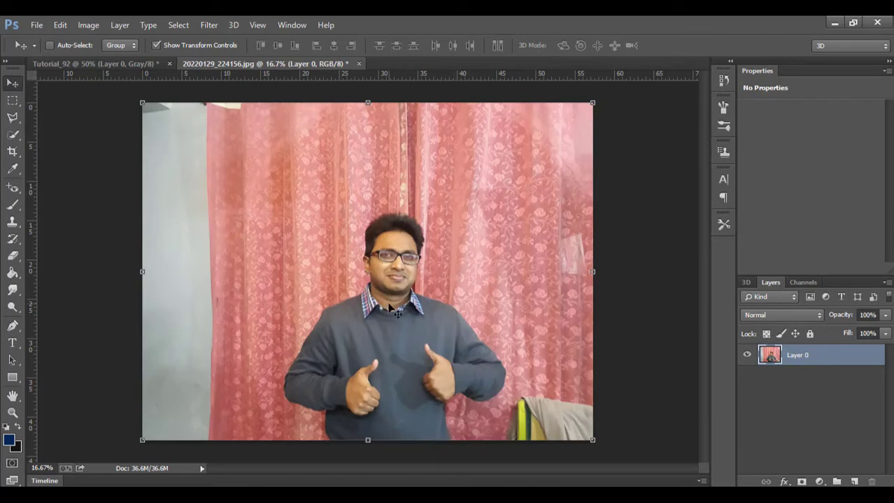
Step: Copy the photo layer into Tutorial_92 beneath the text and move "Hello World!" to the right, clear of the face
left_click_drag(394, 312, 204, 393)
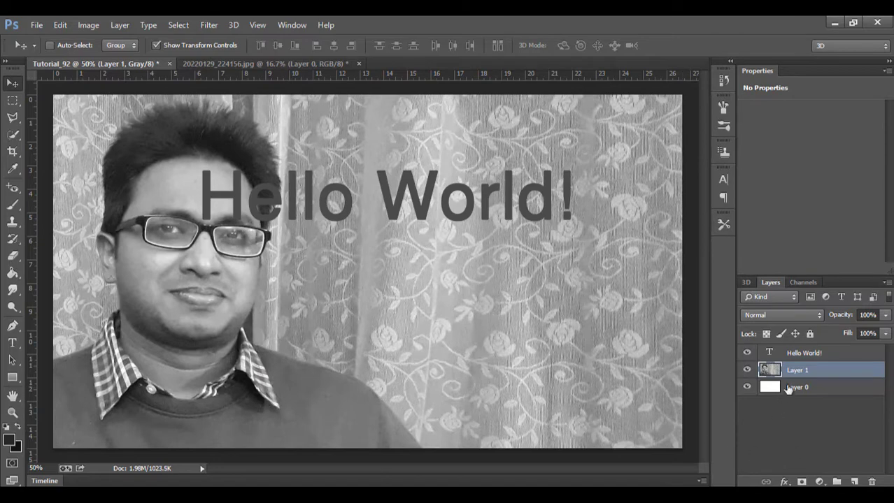
left_click(811, 355)
left_click_drag(355, 197, 435, 196)
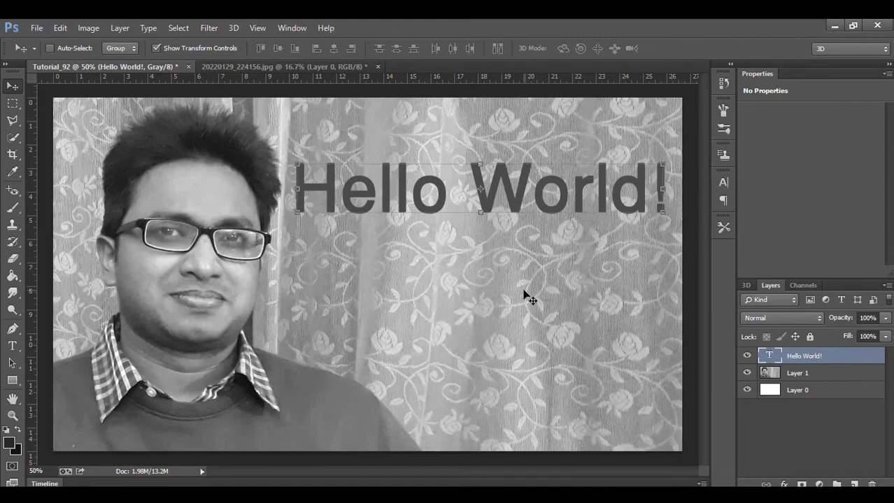
Step: Create a new 1920 × 1080 pixel document with the colour mode set to RGB Color
key("ctrl+n")
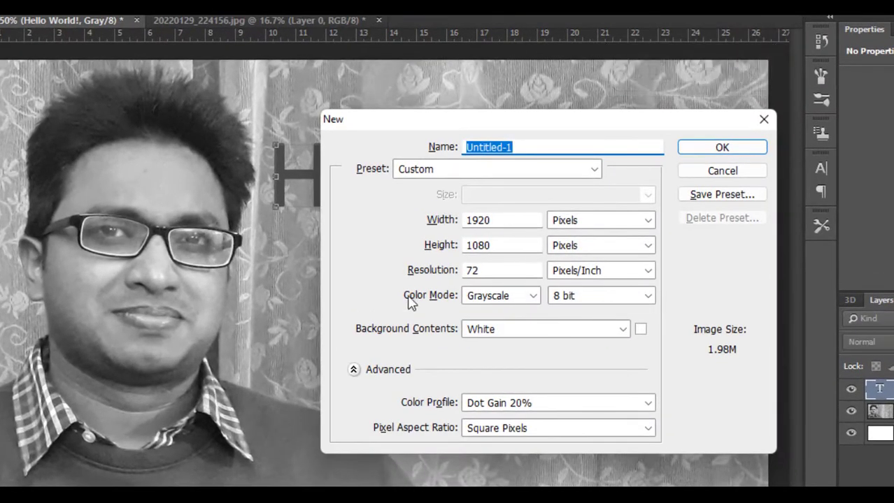
left_click(534, 300)
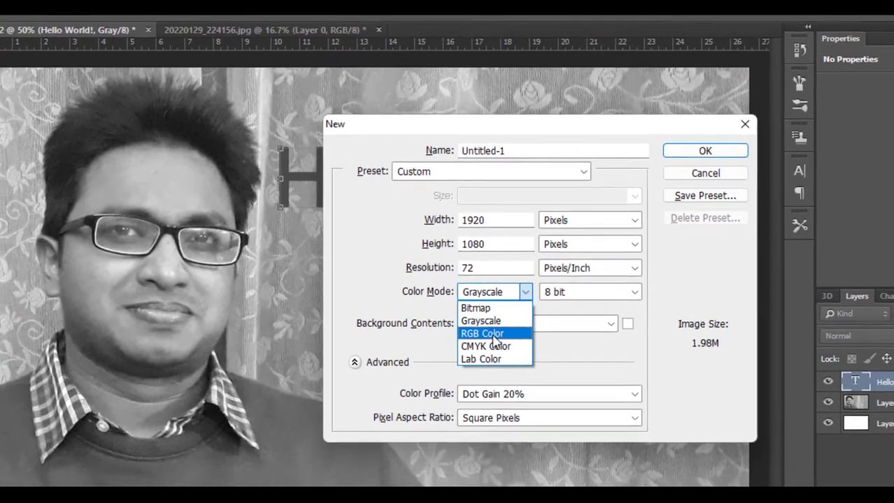
left_click(498, 340)
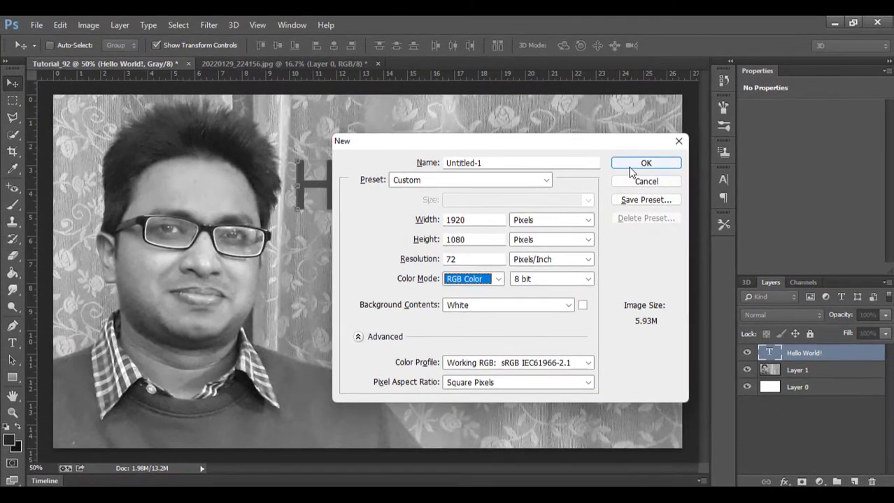
left_click(630, 168)
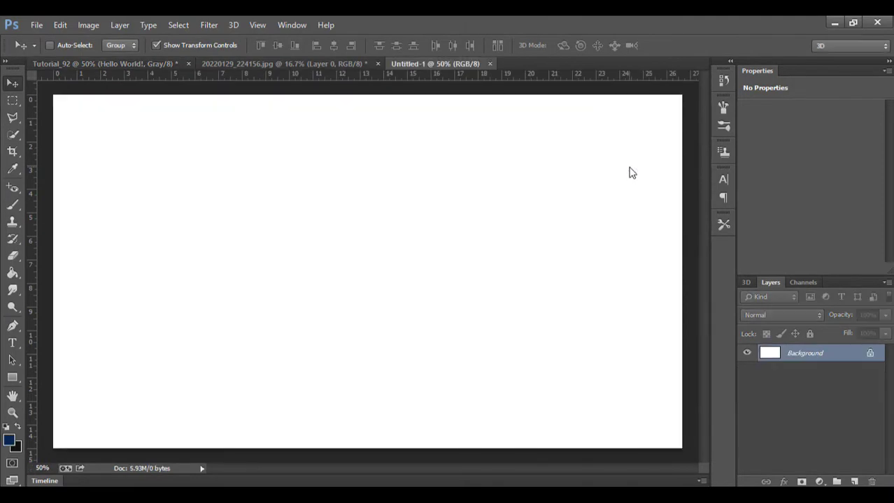
Step: Add the text "Hello World!" across the middle of the new RGB canvas with the Type tool
left_click(13, 342)
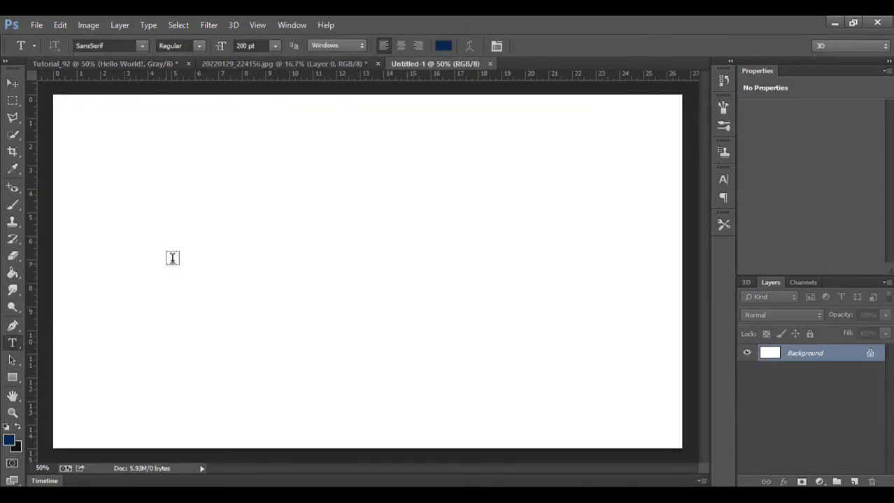
left_click(176, 254)
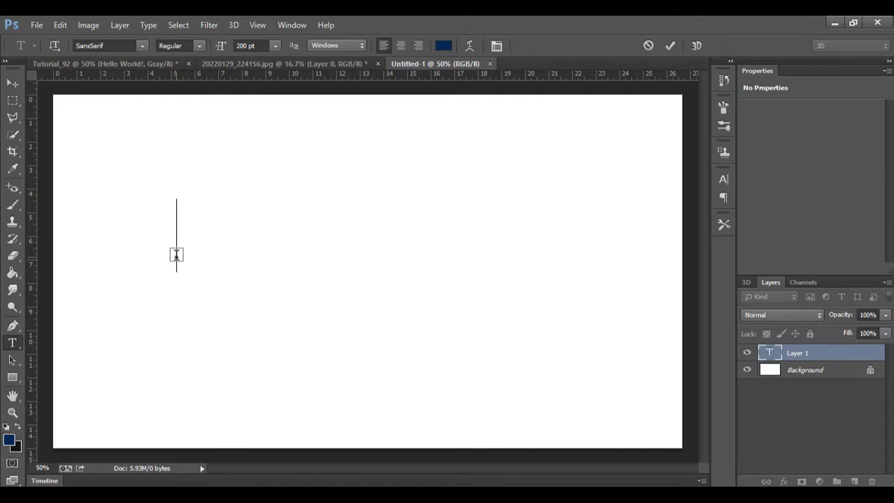
type("Hello ")
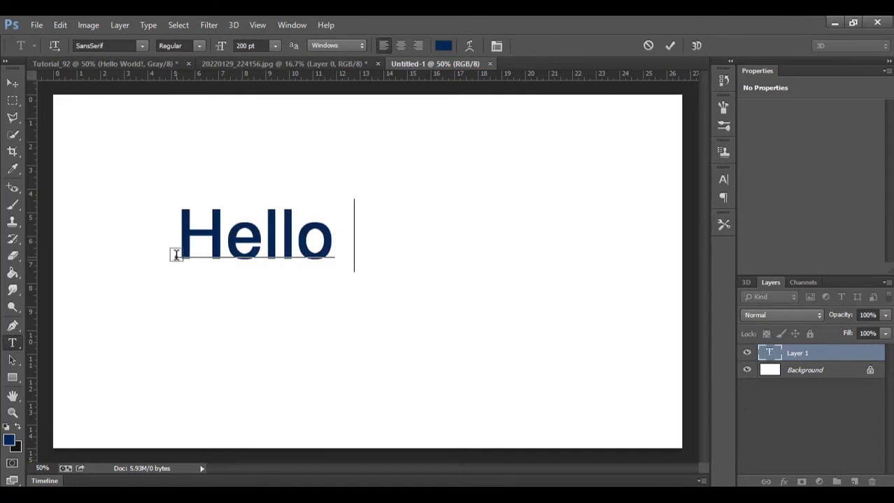
type("World")
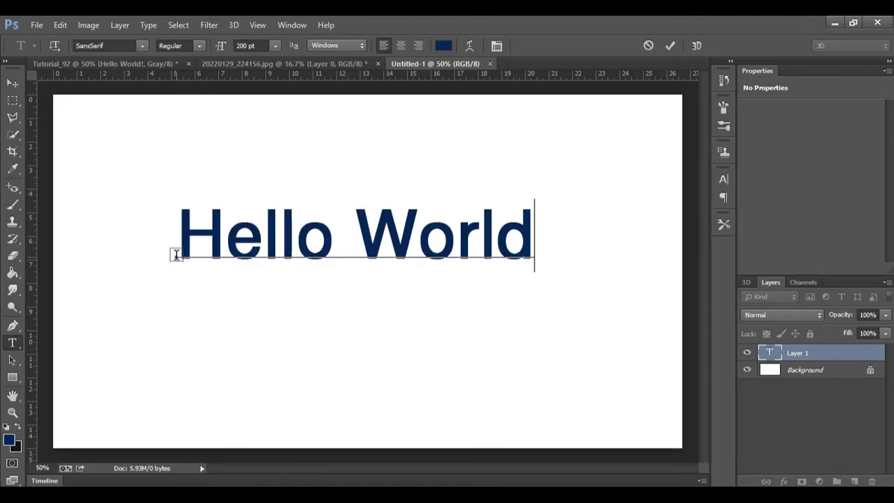
type("!")
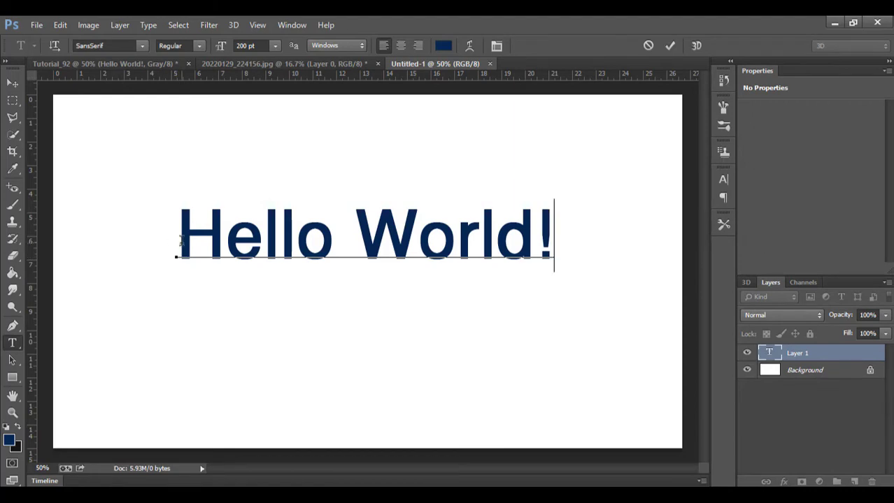
Step: Recolour the "Hello World!" text to bright blue #0d6ef2 and move it to the upper-right part of the canvas
left_click_drag(180, 240, 611, 256)
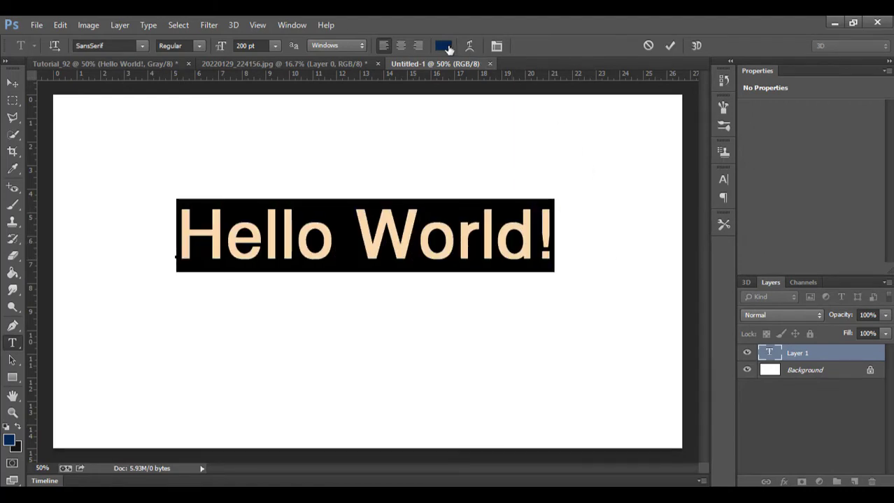
left_click(443, 45)
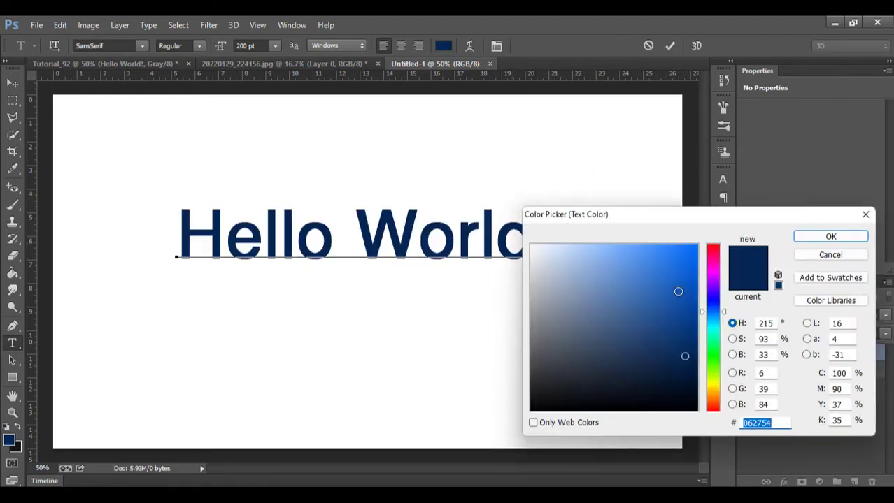
left_click_drag(678, 292, 688, 253)
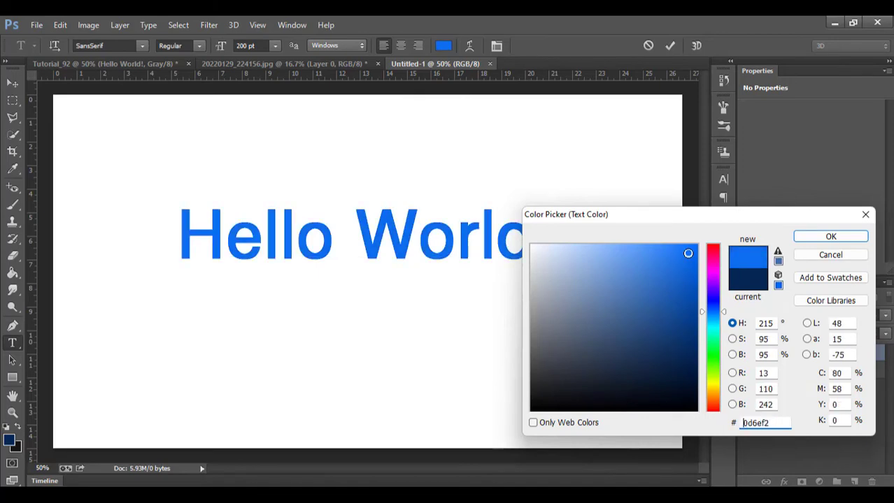
left_click(829, 236)
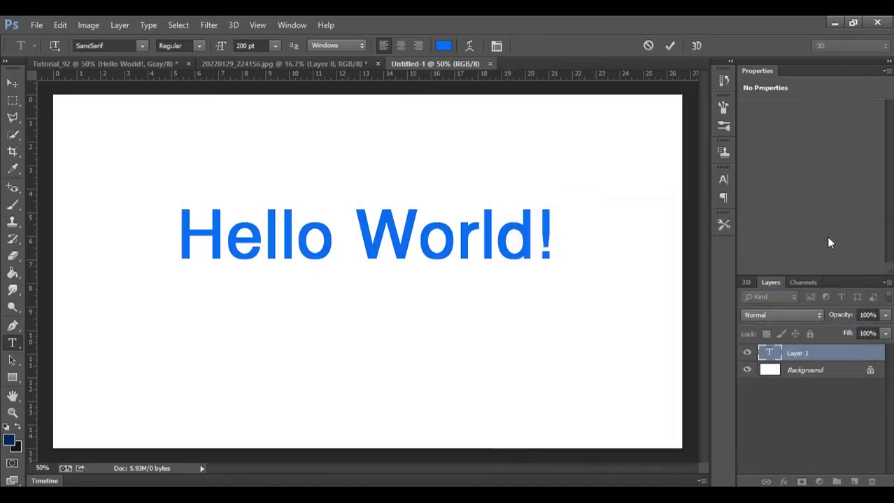
left_click(669, 45)
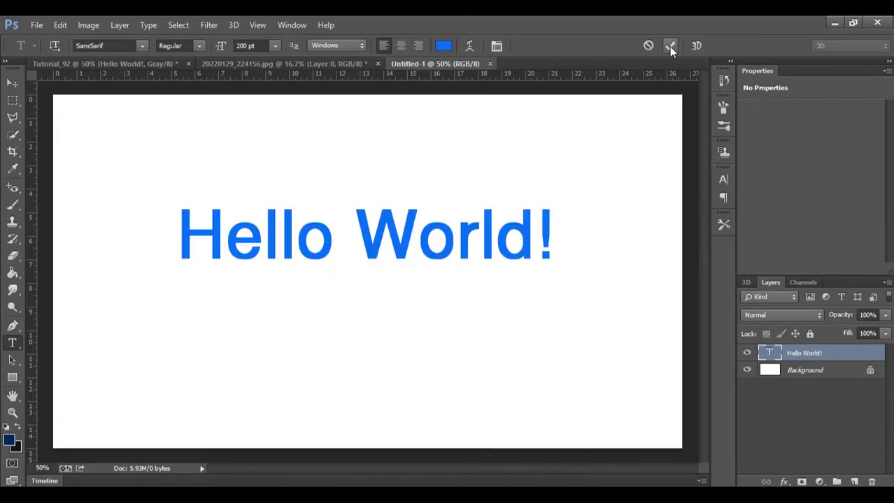
left_click(13, 84)
left_click_drag(225, 243, 347, 176)
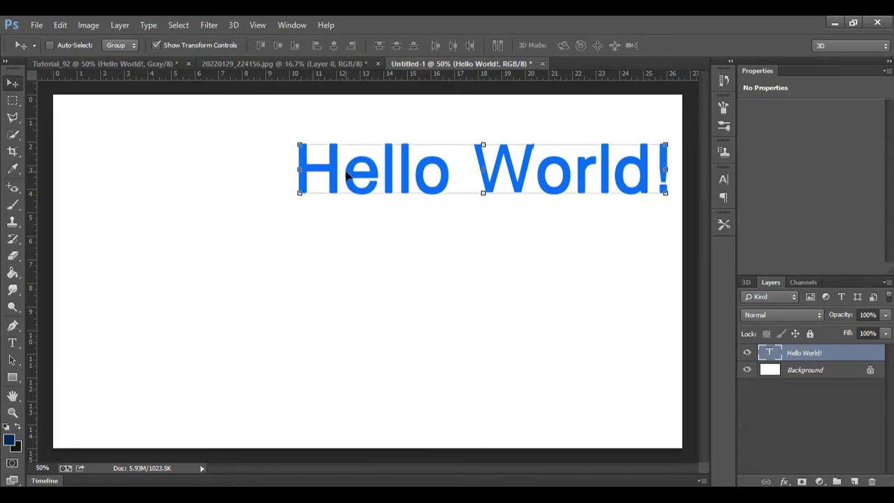
Step: Copy the photo layer from 20220129_224156.jpg into Untitled-1 and place the "Hello World!" layer above it
left_click(307, 64)
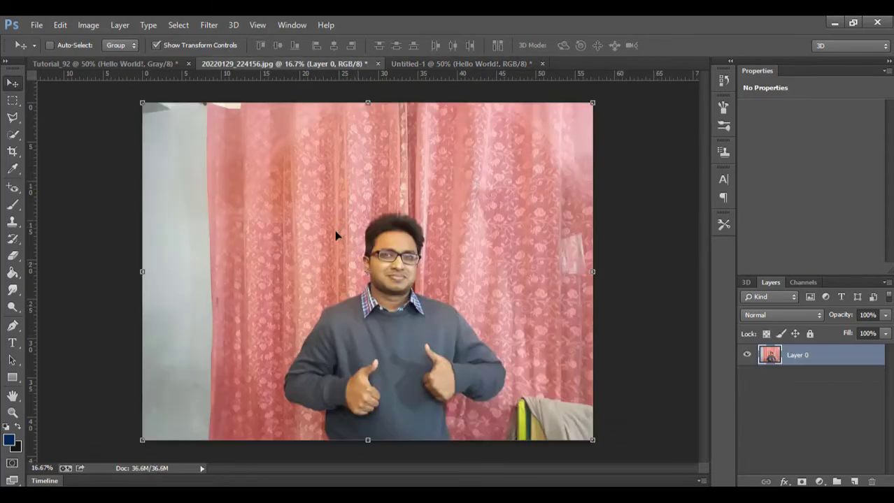
left_click_drag(336, 236, 94, 259)
left_click(813, 372)
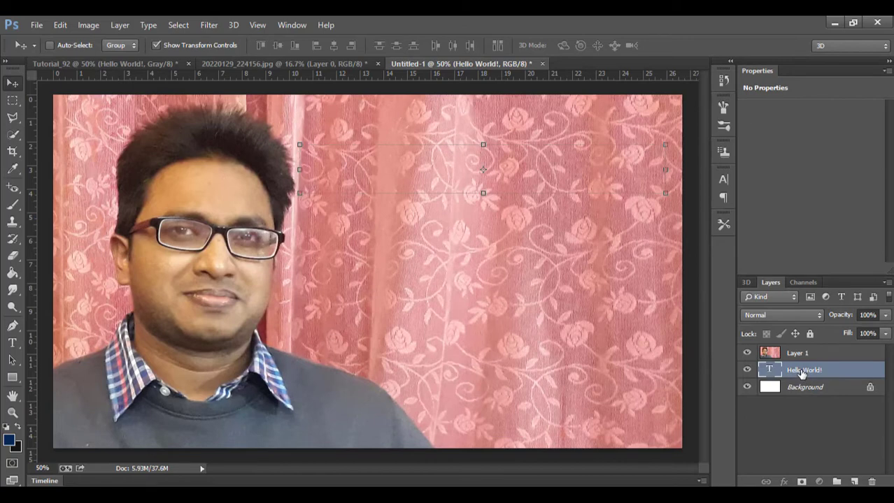
left_click_drag(802, 374, 799, 349)
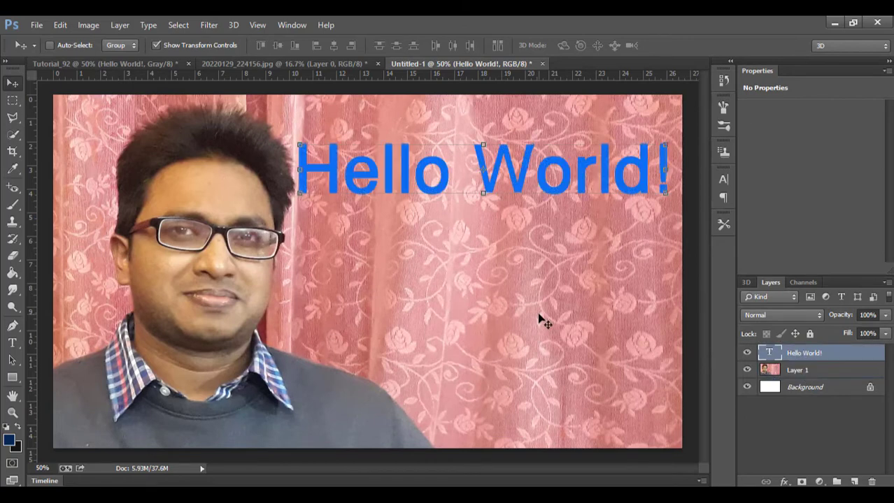